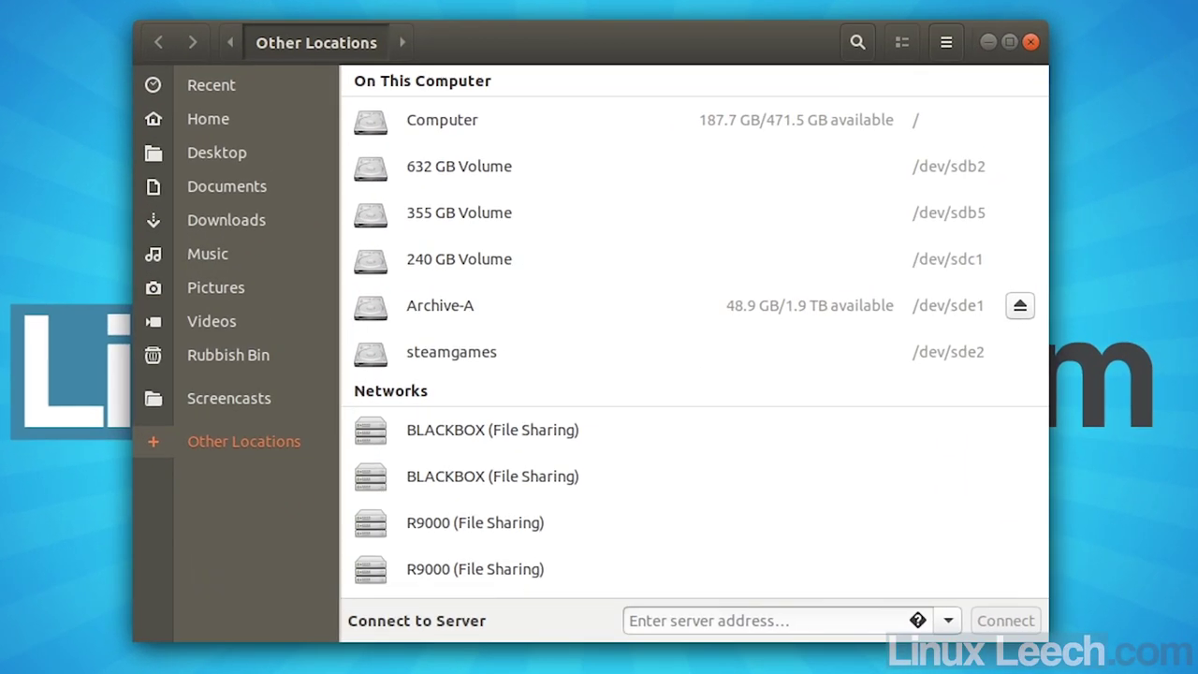
Step: Open Archive-A's Drone folder, then preview silly-walks.mp4 and close the preview
click(513, 313)
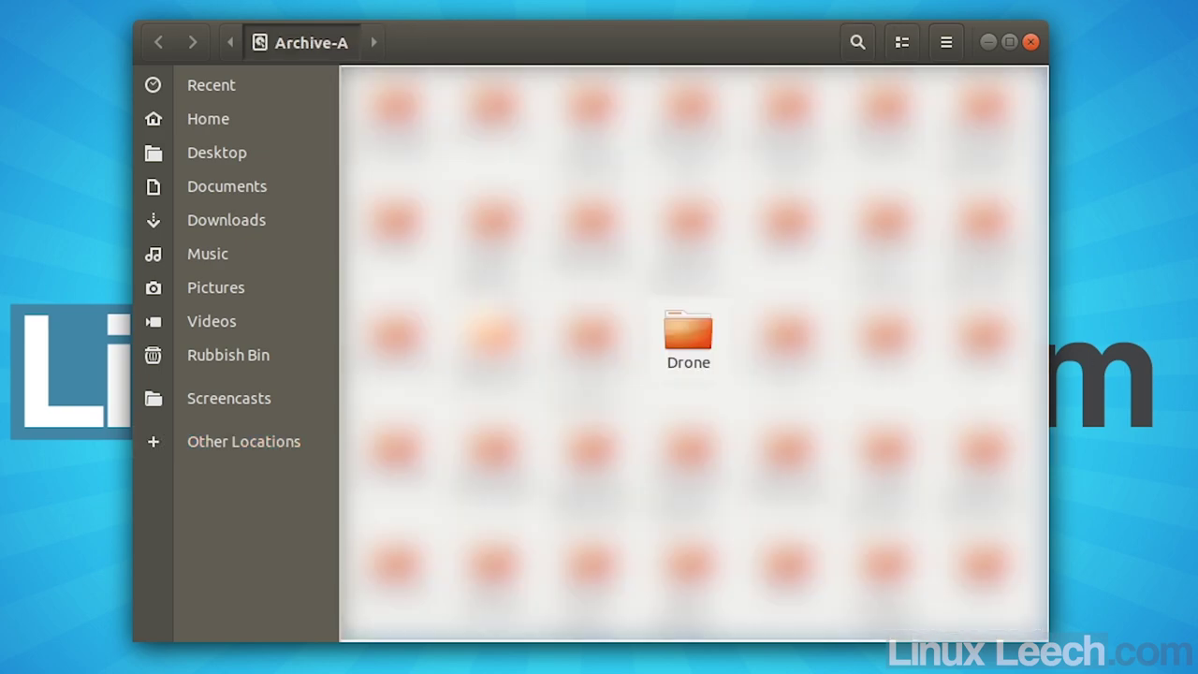
double_click(676, 352)
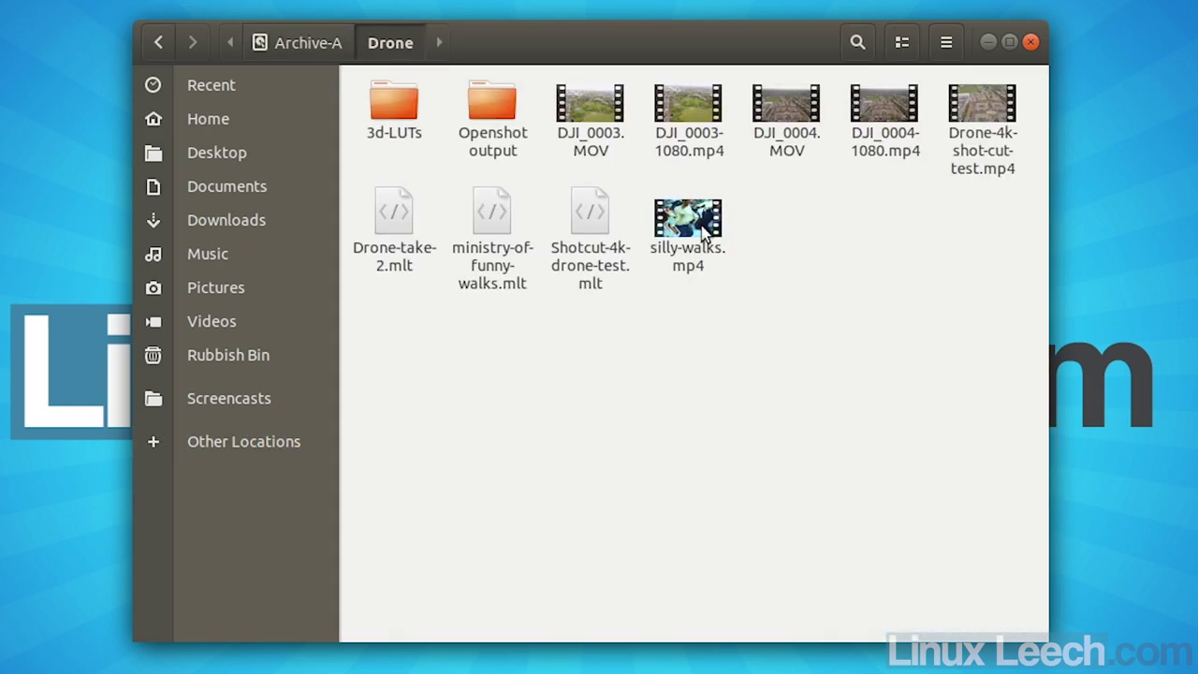
click(702, 234)
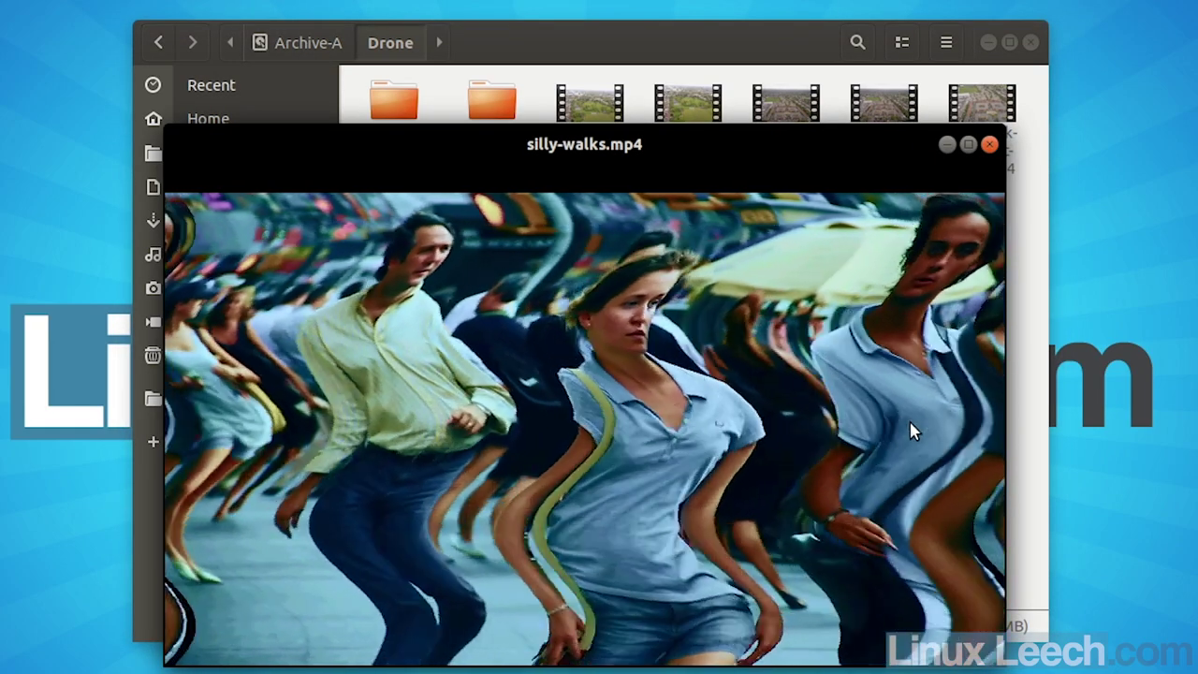
key(space)
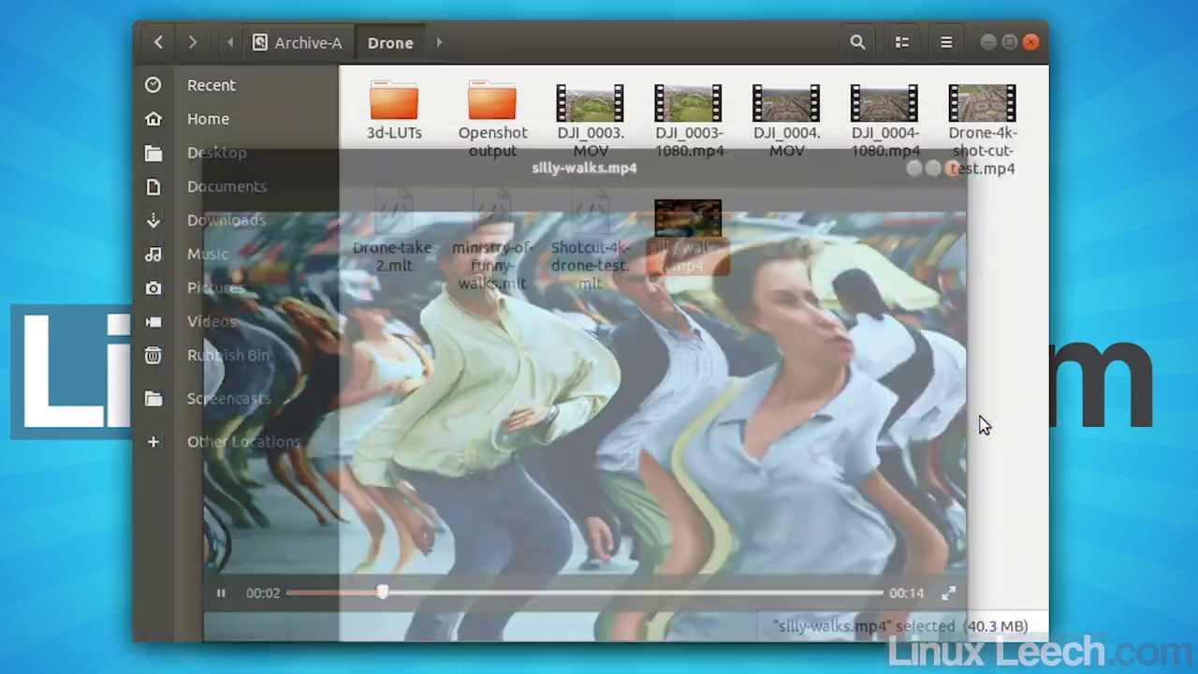
Step: Open the Properties window for silly-walks.mp4 from its context menu
right_click(690, 213)
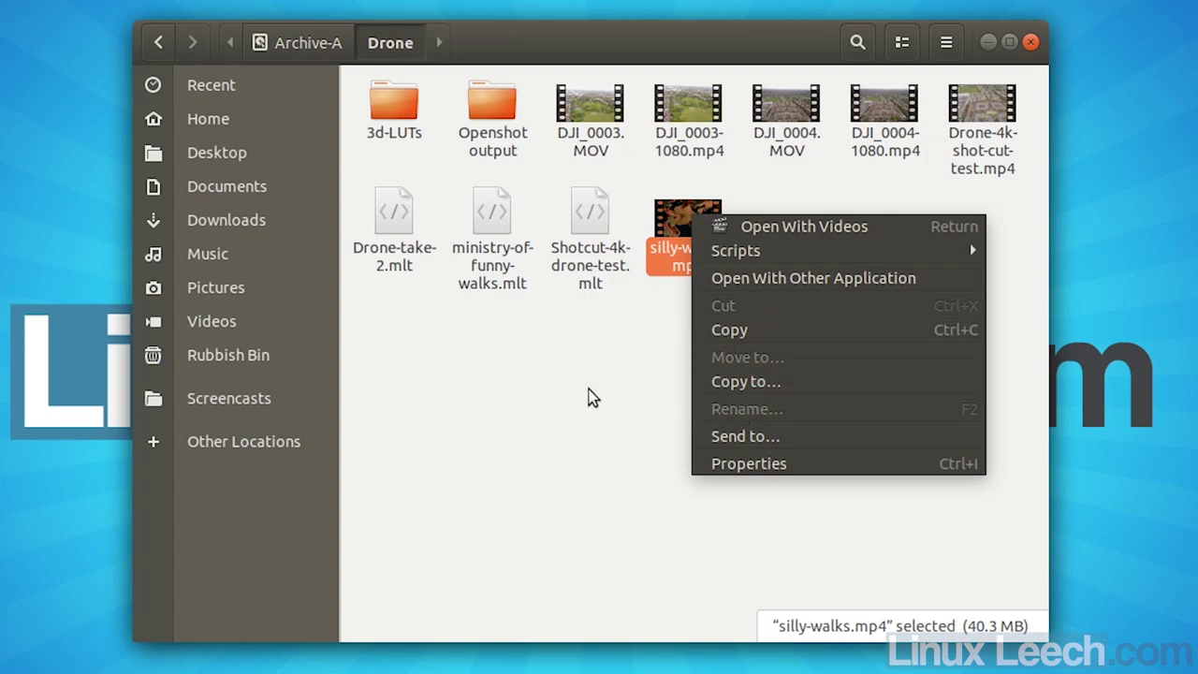
click(631, 365)
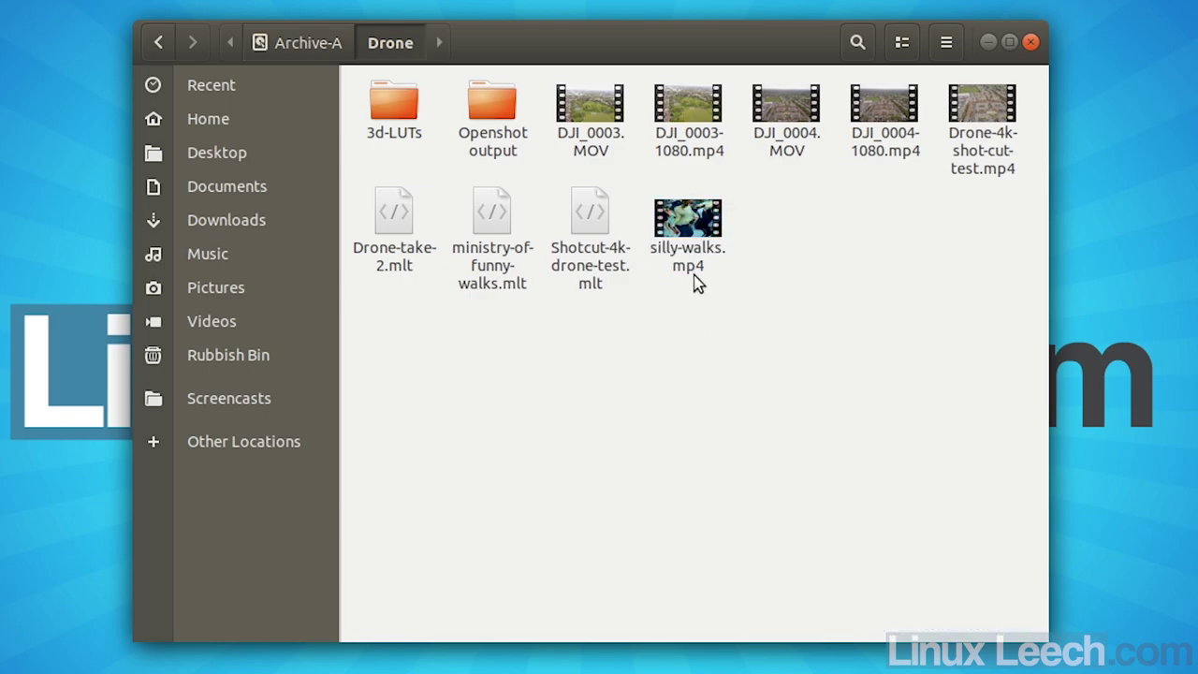
right_click(689, 213)
click(773, 460)
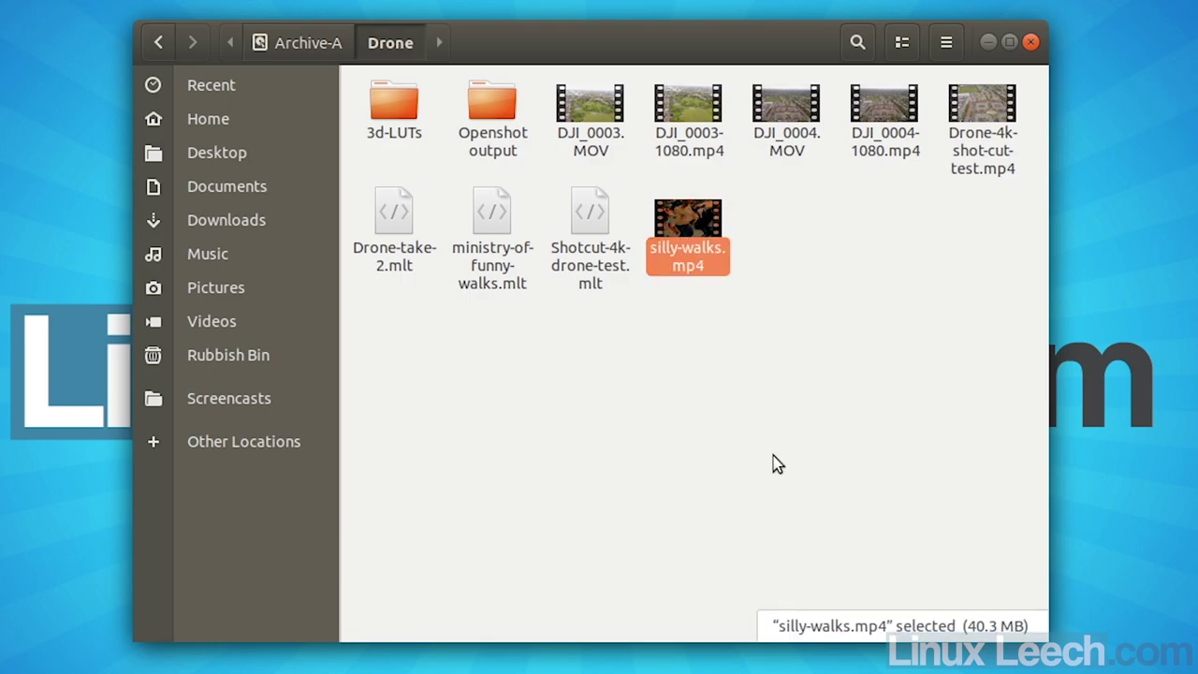
Step: On the Permissions tab, keep owner access at Read and write, then close Properties
click(499, 109)
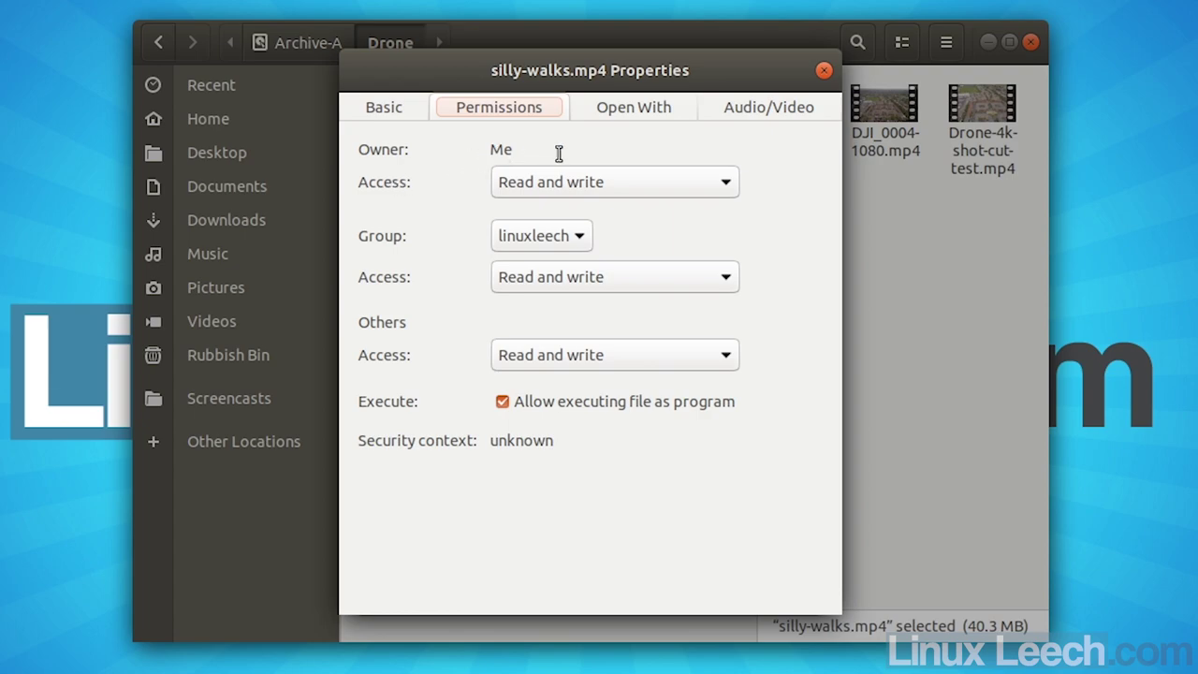
click(712, 193)
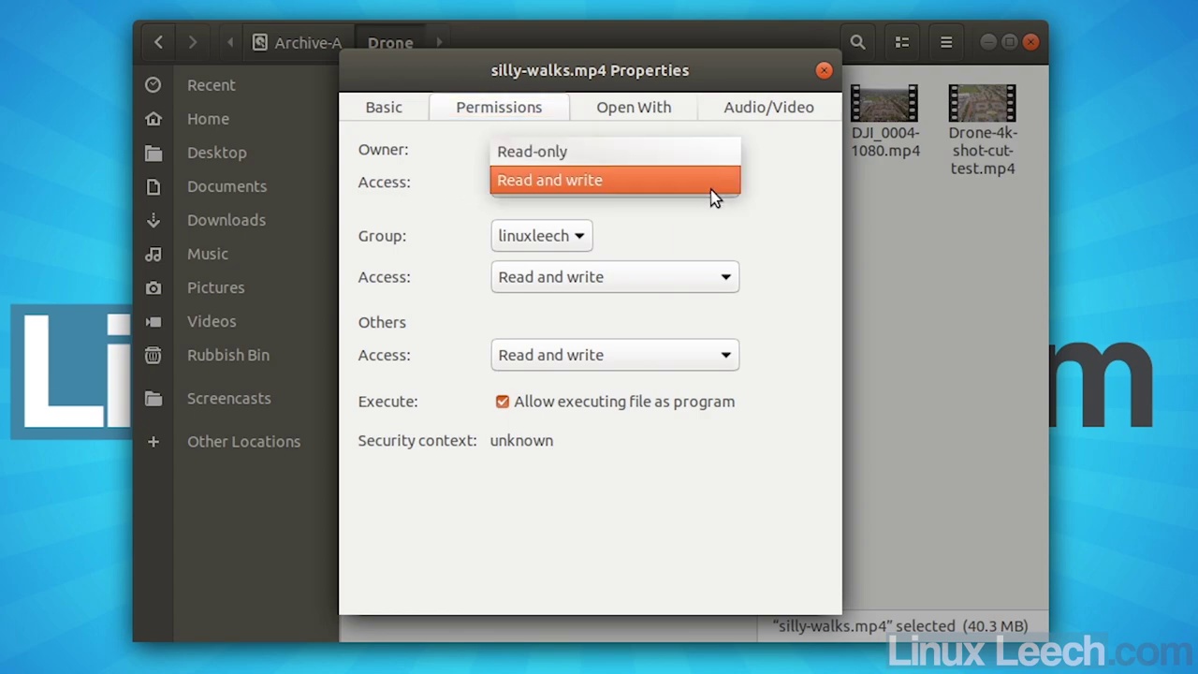
click(712, 195)
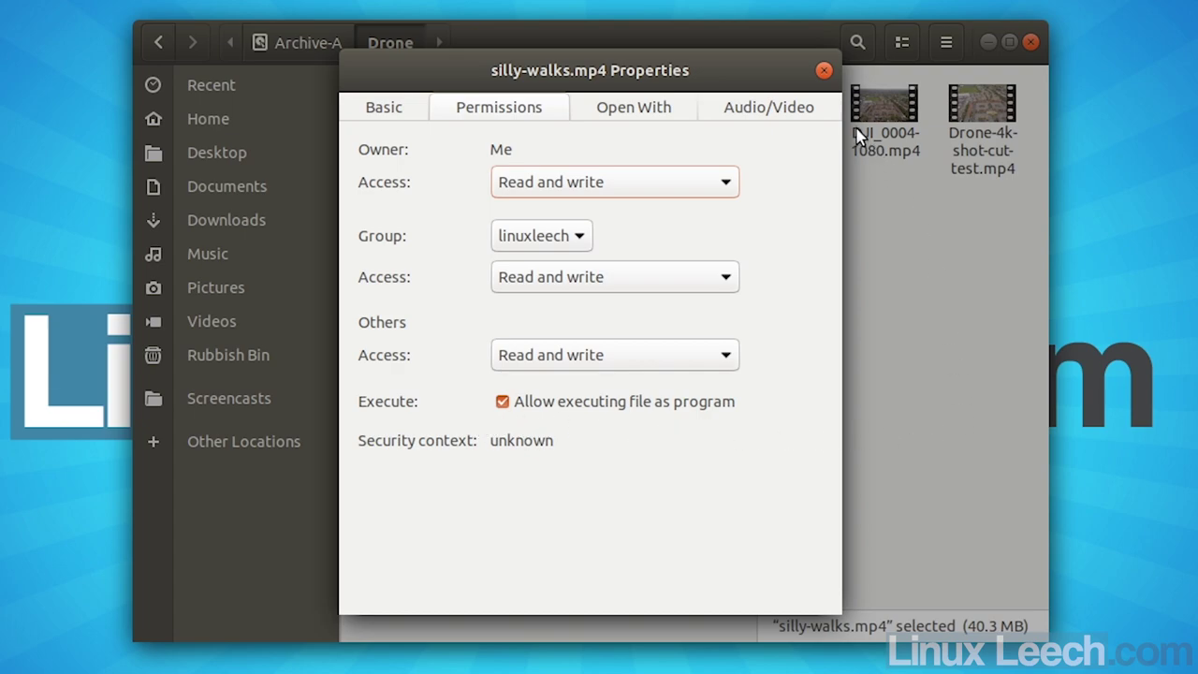
click(823, 71)
click(854, 420)
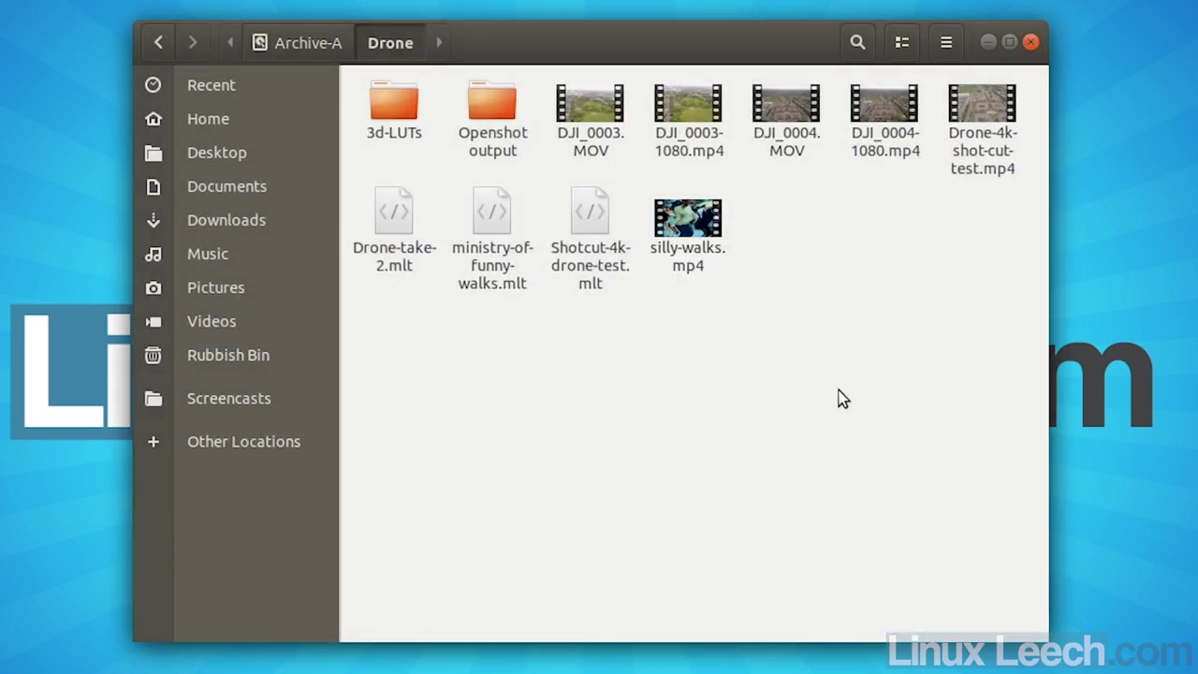
Step: Select and then deselect silly-walks.mp4 in the Drone folder
click(702, 246)
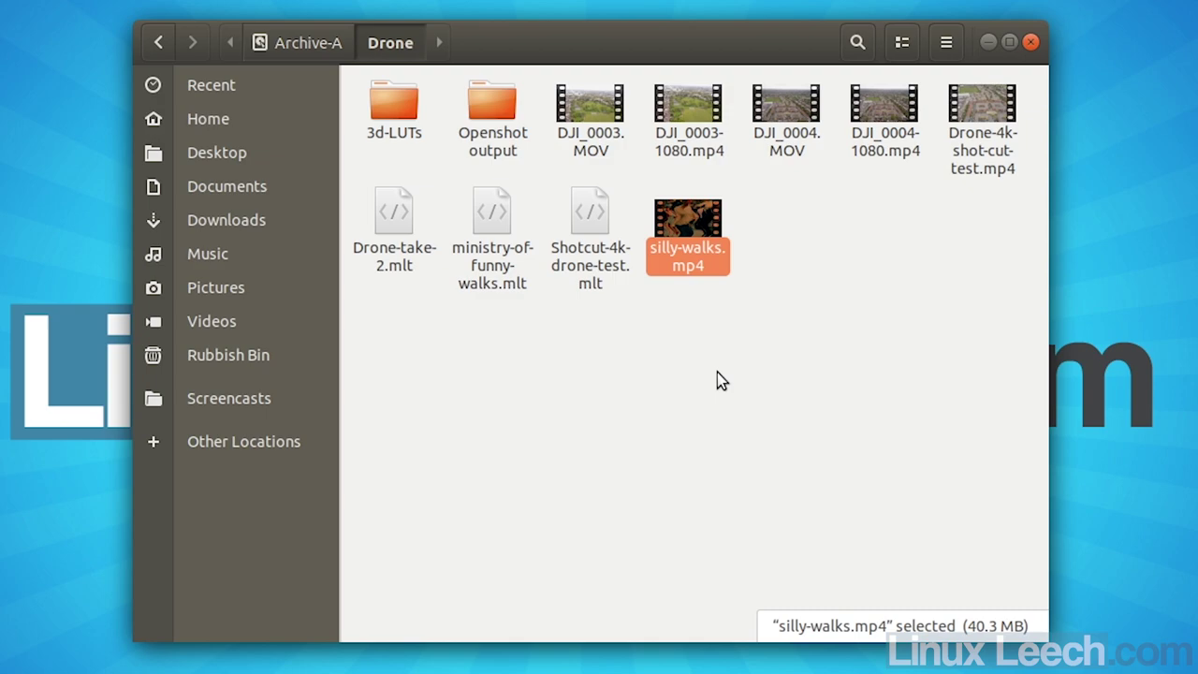
click(719, 367)
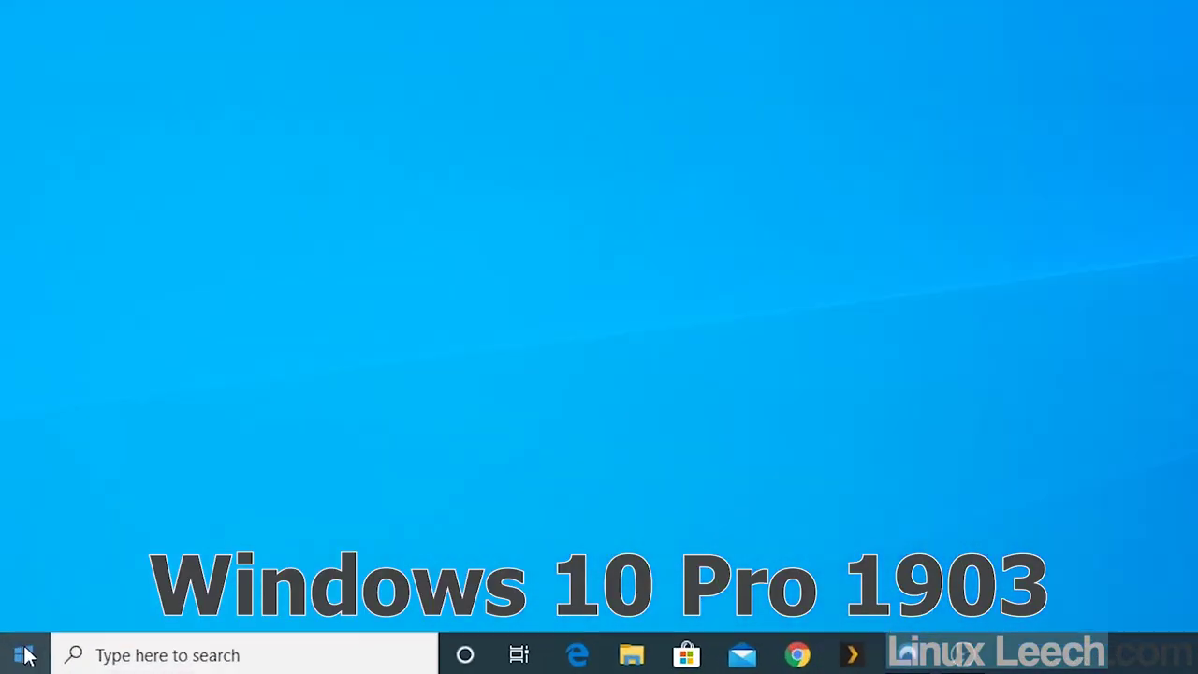
Step: Go through Power Options and Additional power settings to 'Choose what the power buttons do'
right_click(31, 658)
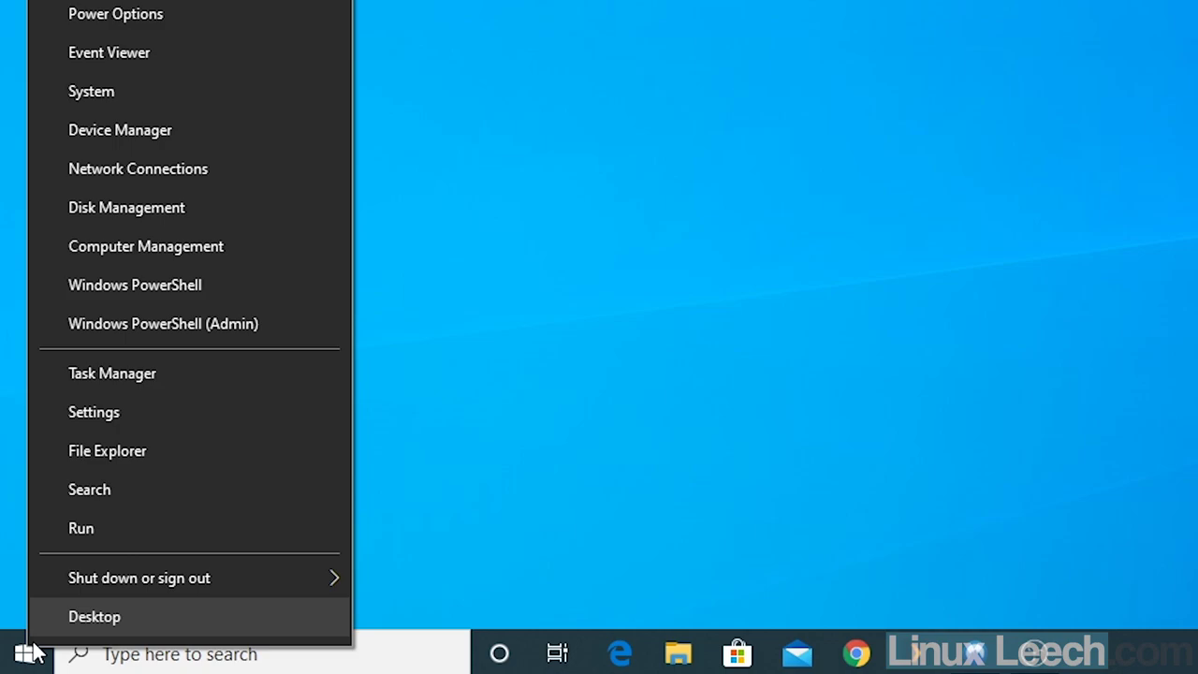
click(159, 17)
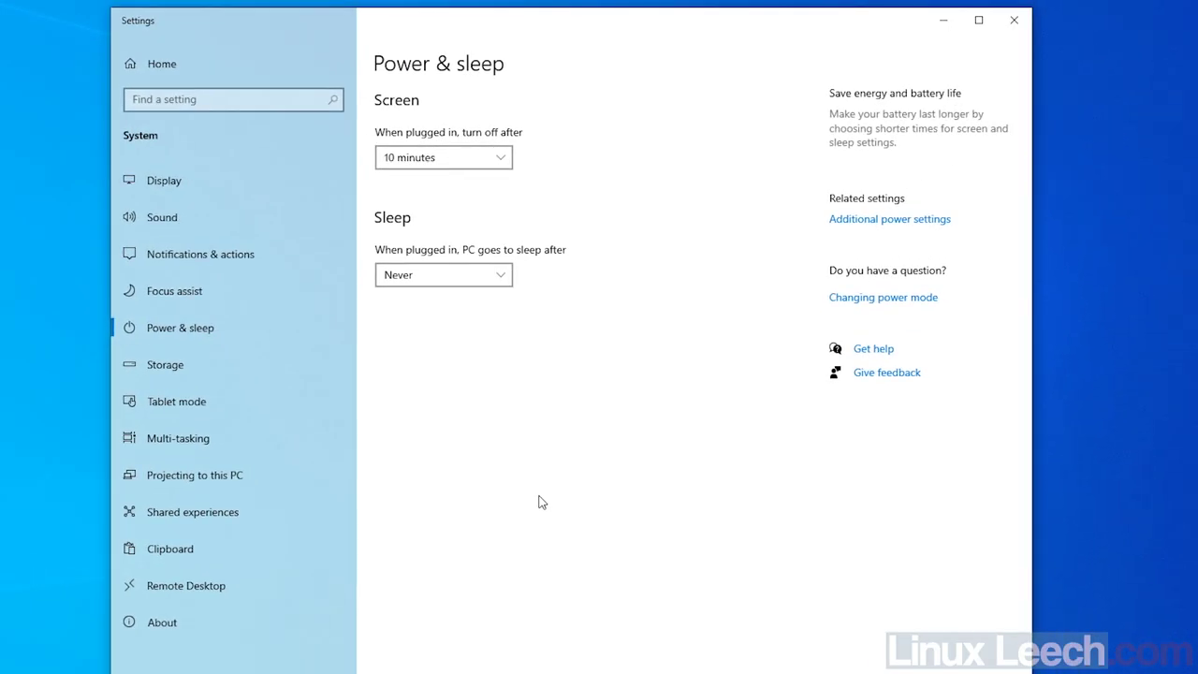
click(853, 221)
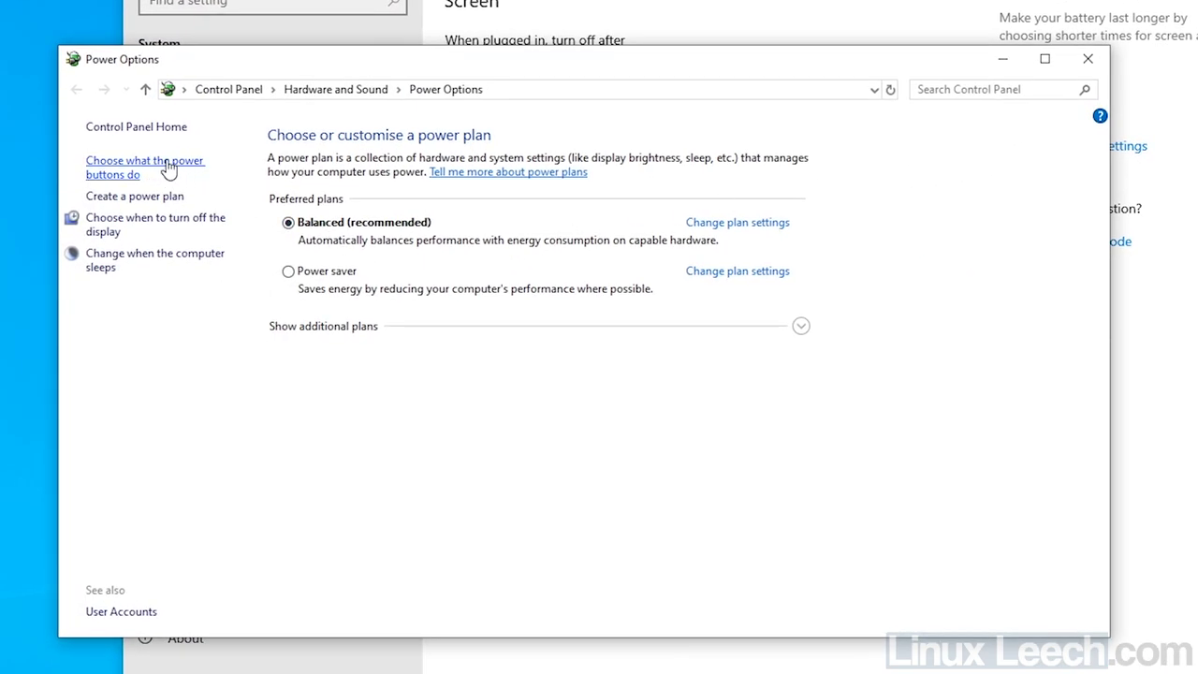
click(159, 170)
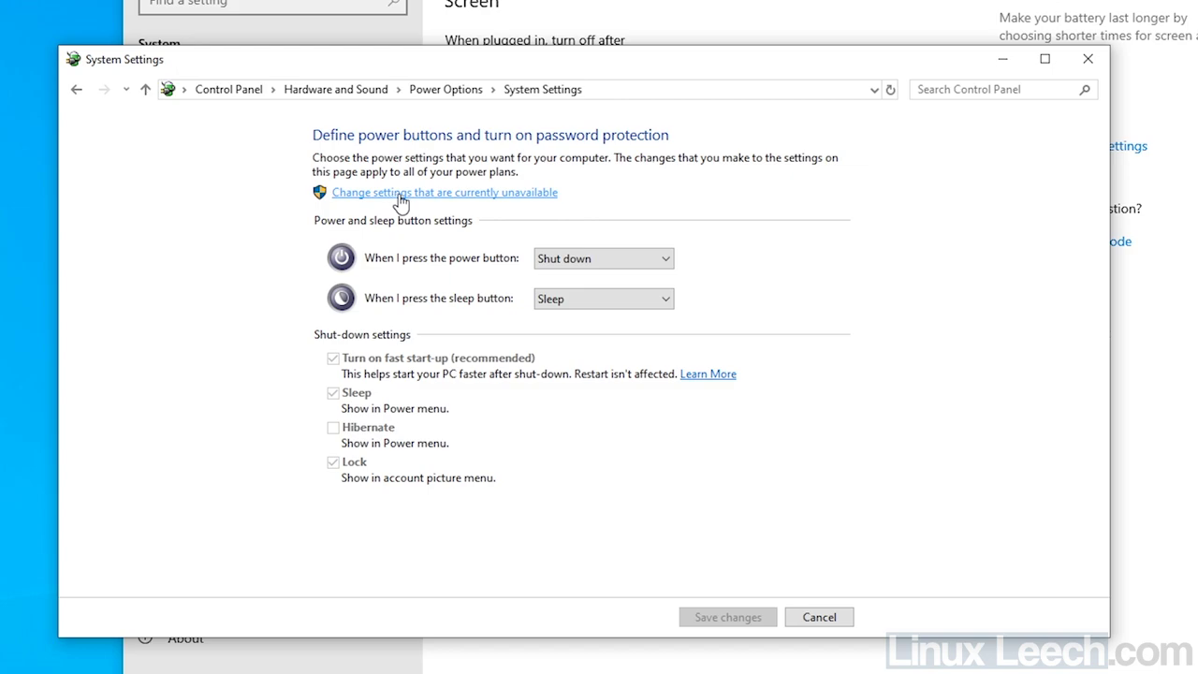
Step: Unlock the greyed-out shut-down settings via 'Change settings that are currently unavailable'
click(404, 193)
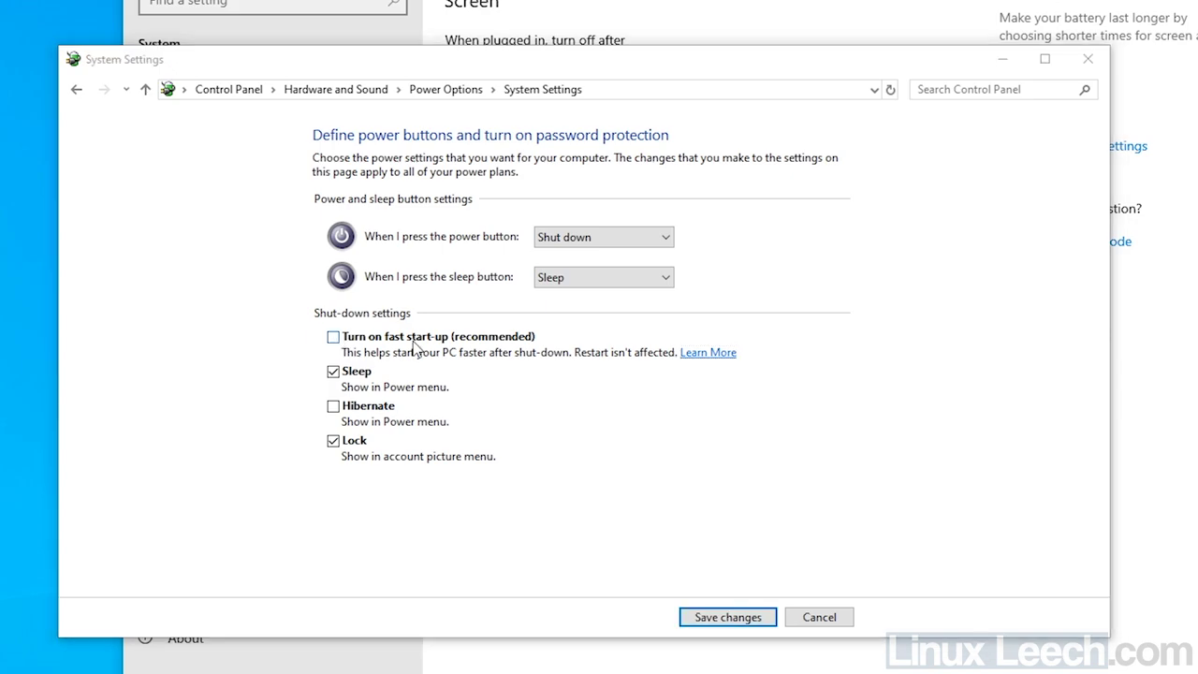
Step: Save shut-down settings with fast start-up off, close the power windows and restart
click(716, 612)
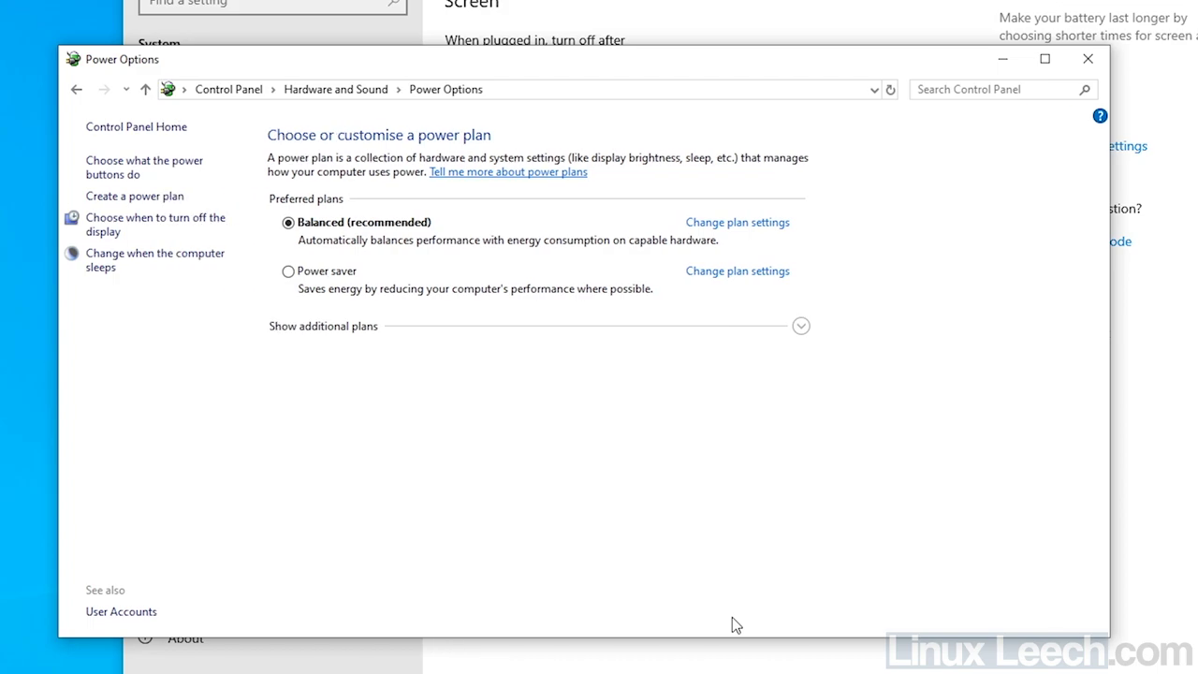
click(1087, 58)
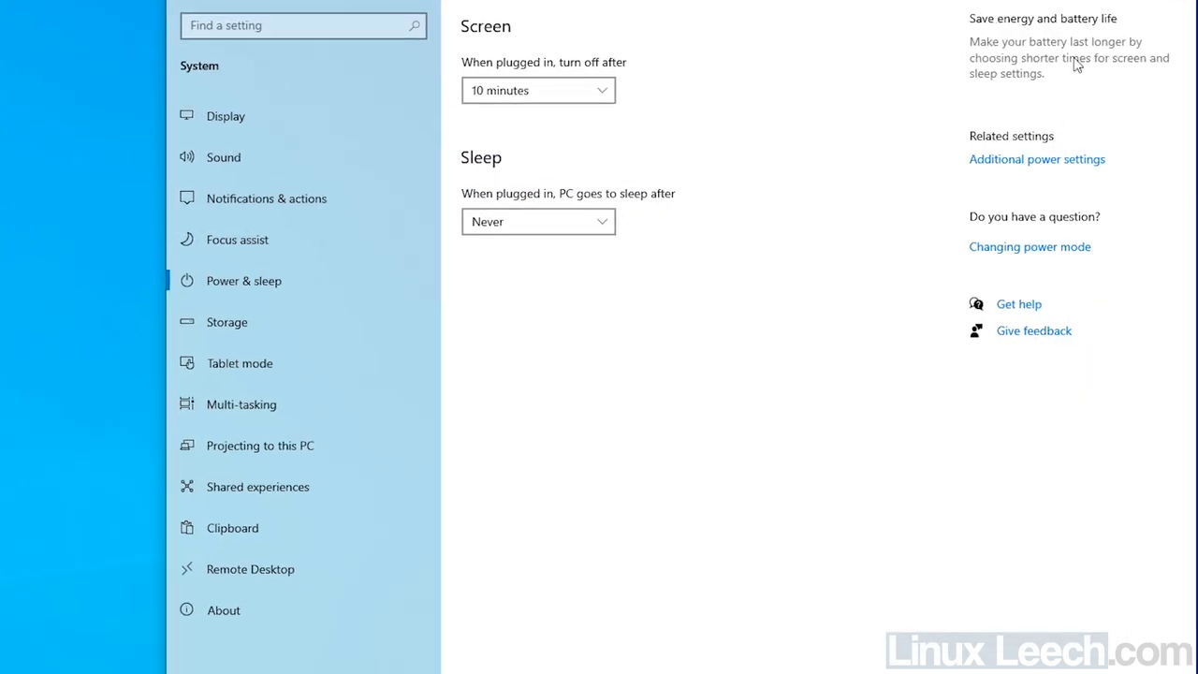
click(1026, 40)
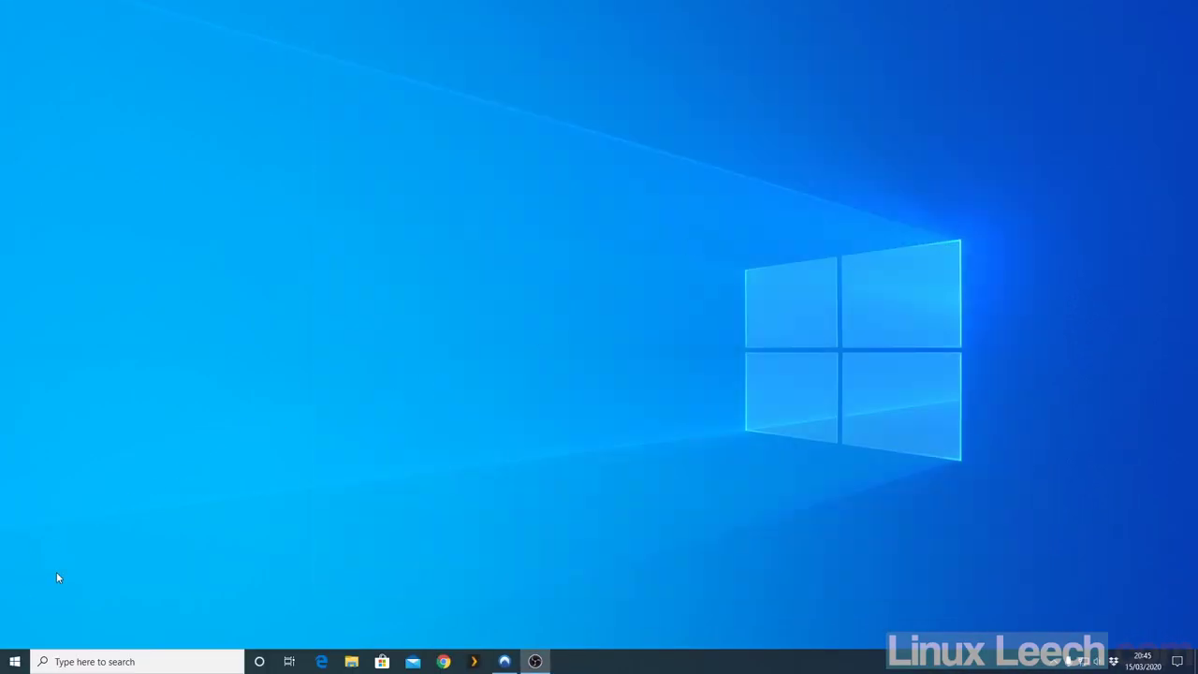
click(15, 662)
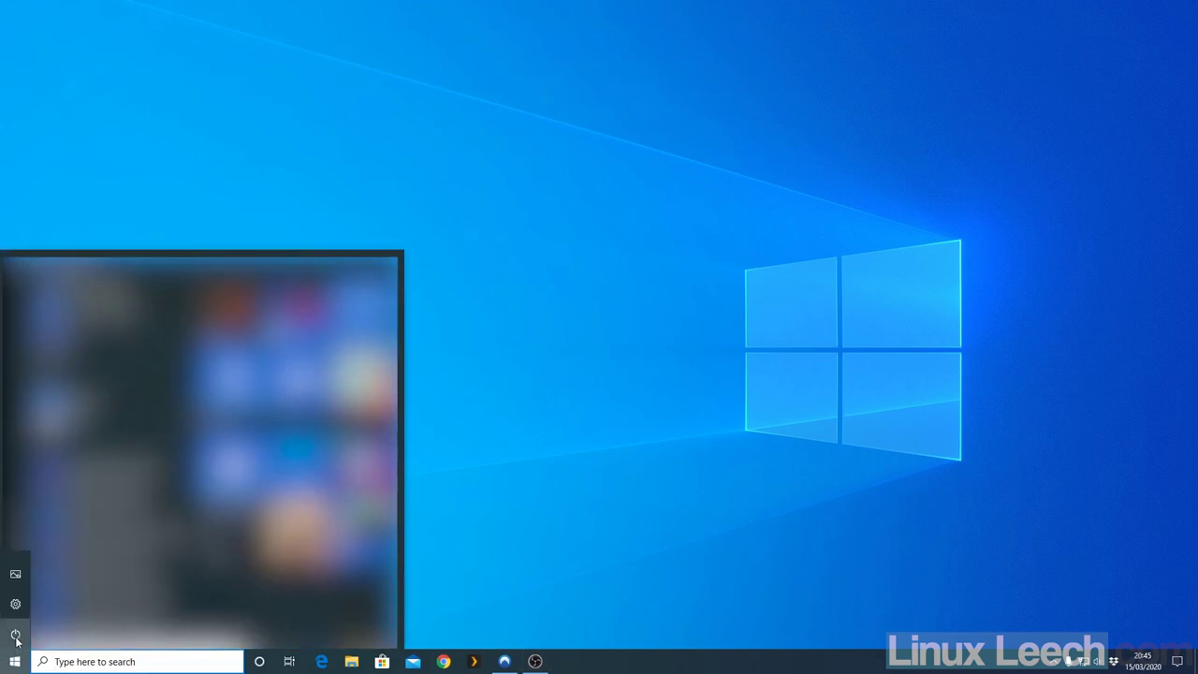
click(15, 636)
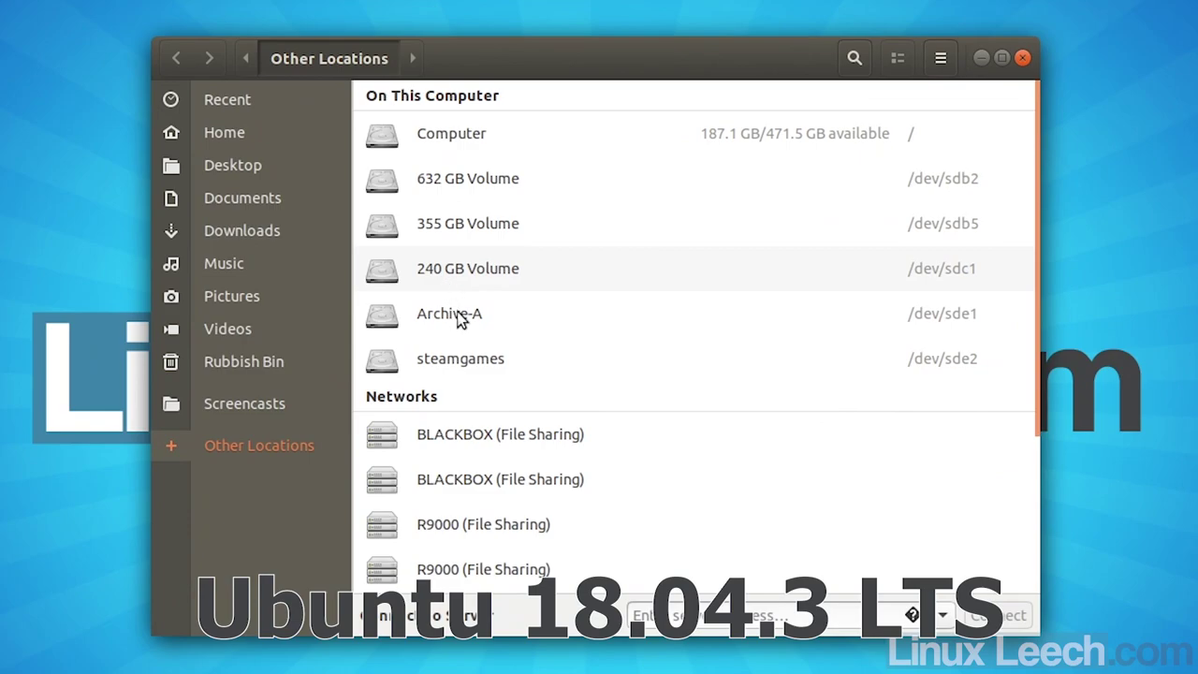
Step: Mount Archive-A, open its Drone folder and play silly-walks.mp4
click(483, 314)
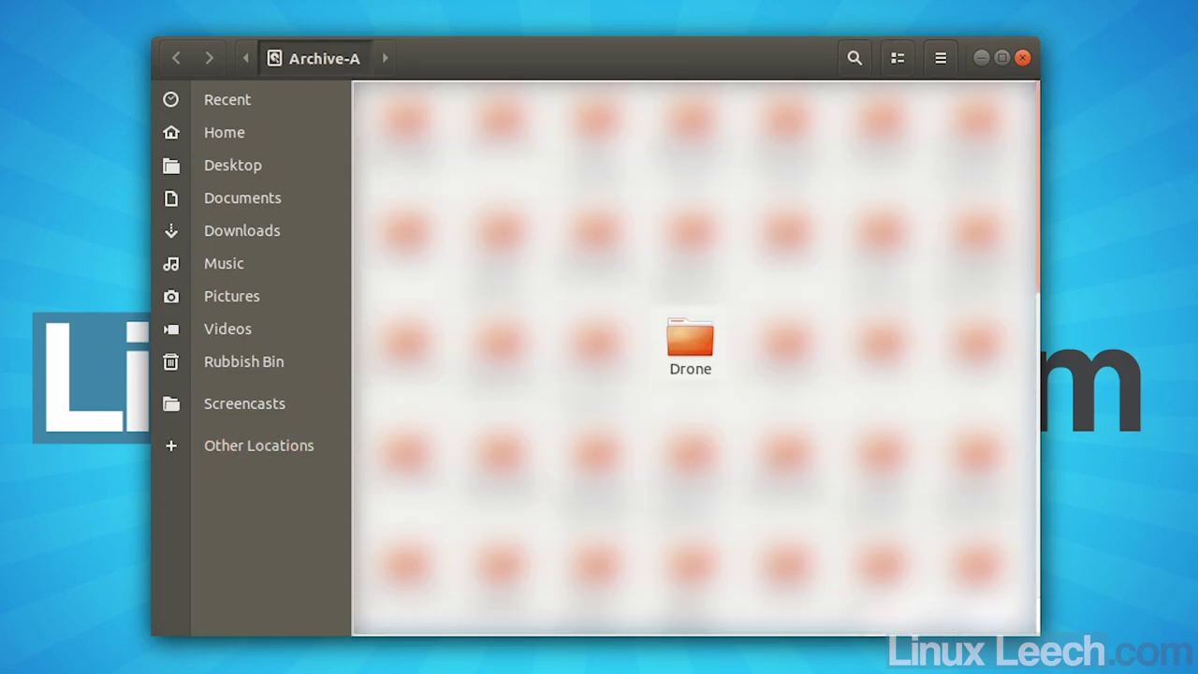
double_click(690, 341)
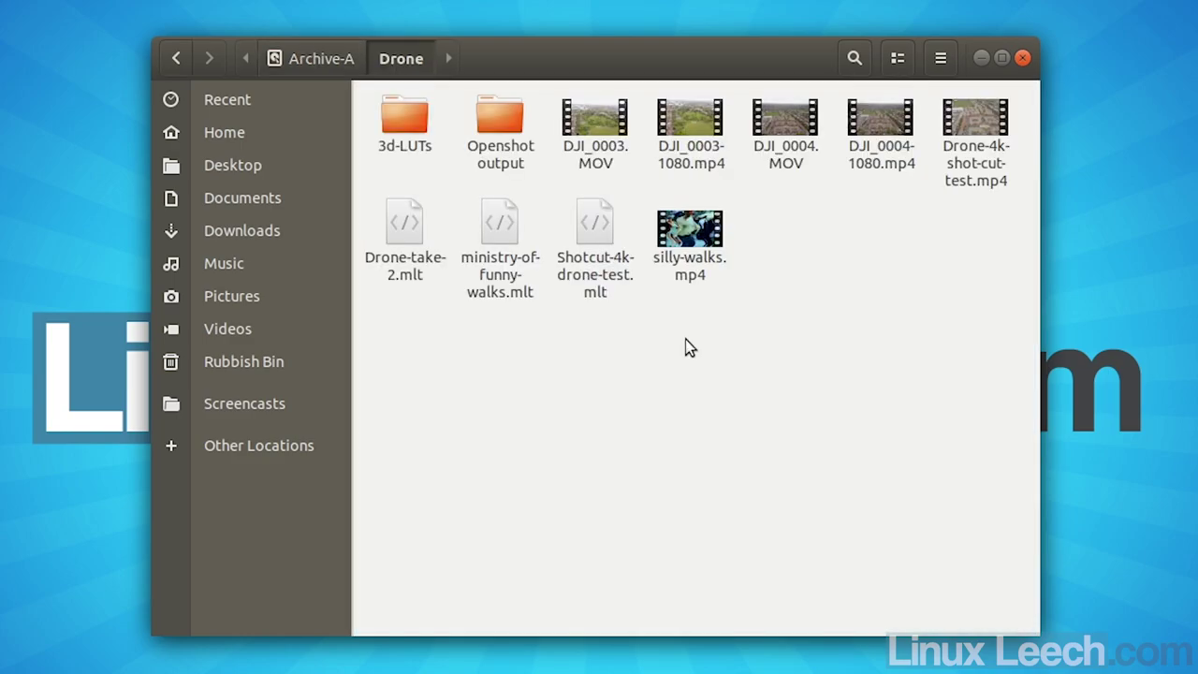
click(683, 222)
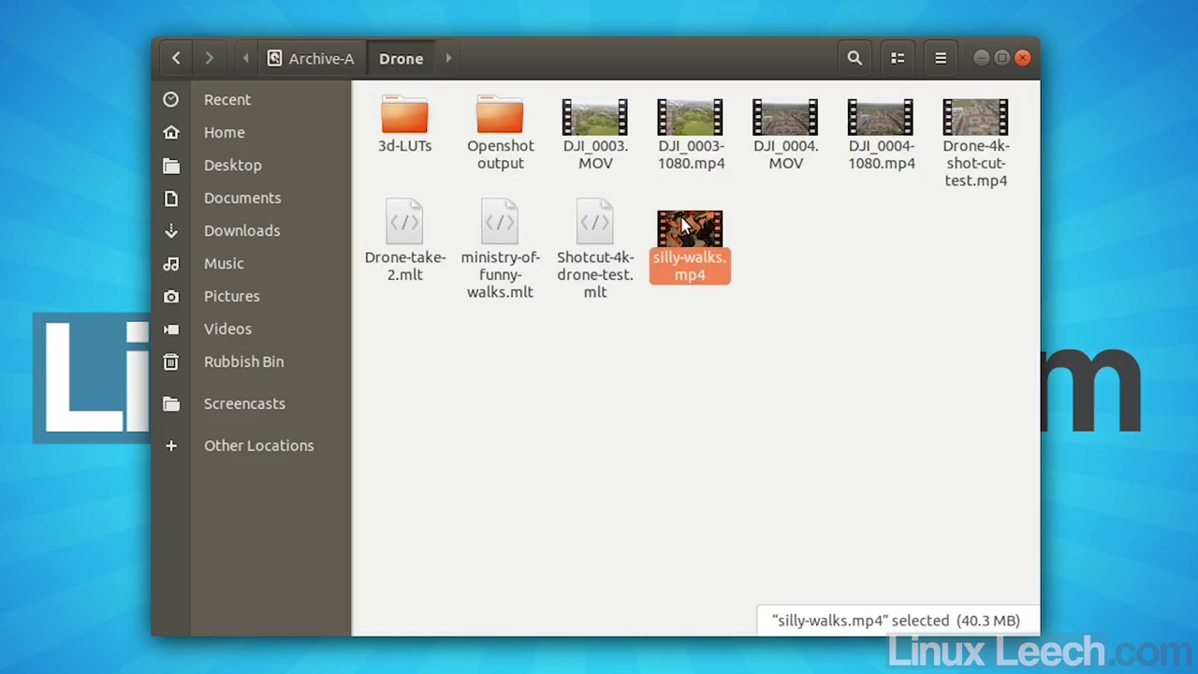
double_click(682, 223)
right_click(688, 243)
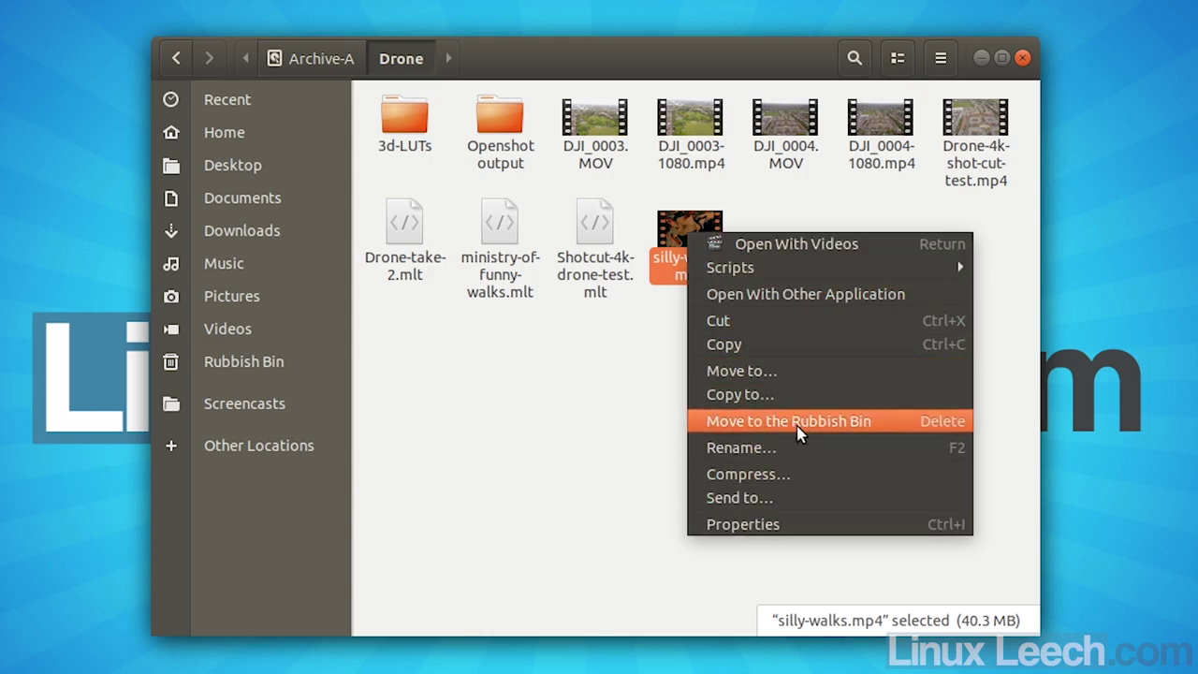
click(779, 524)
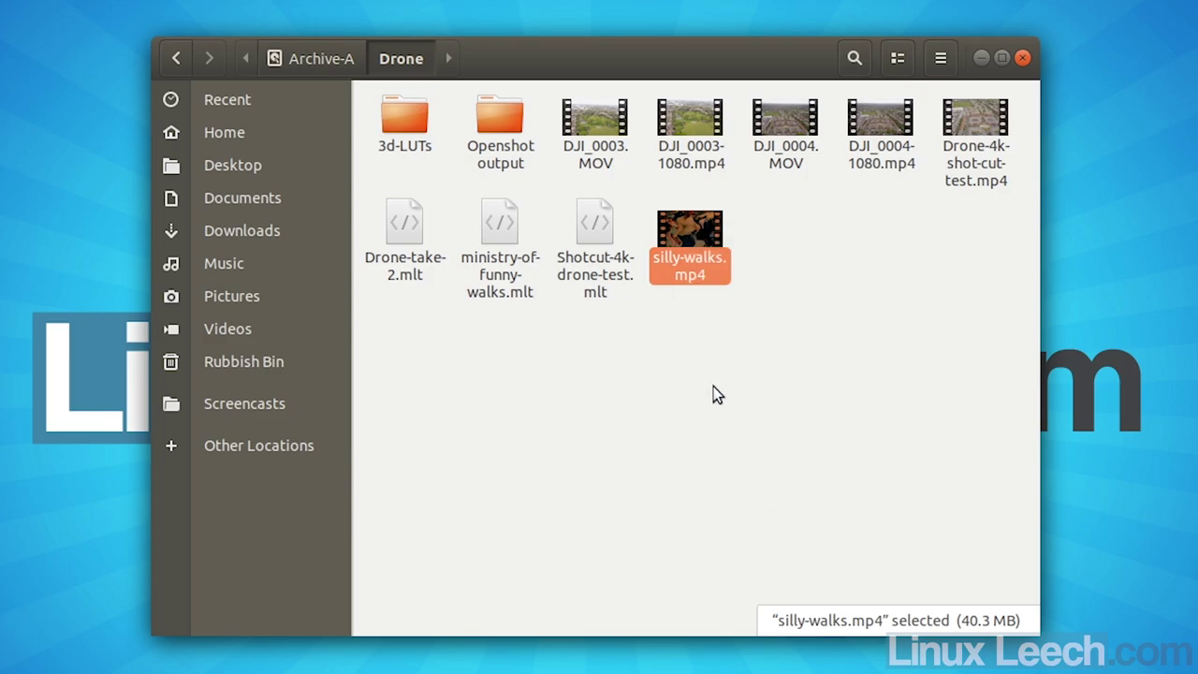
click(516, 120)
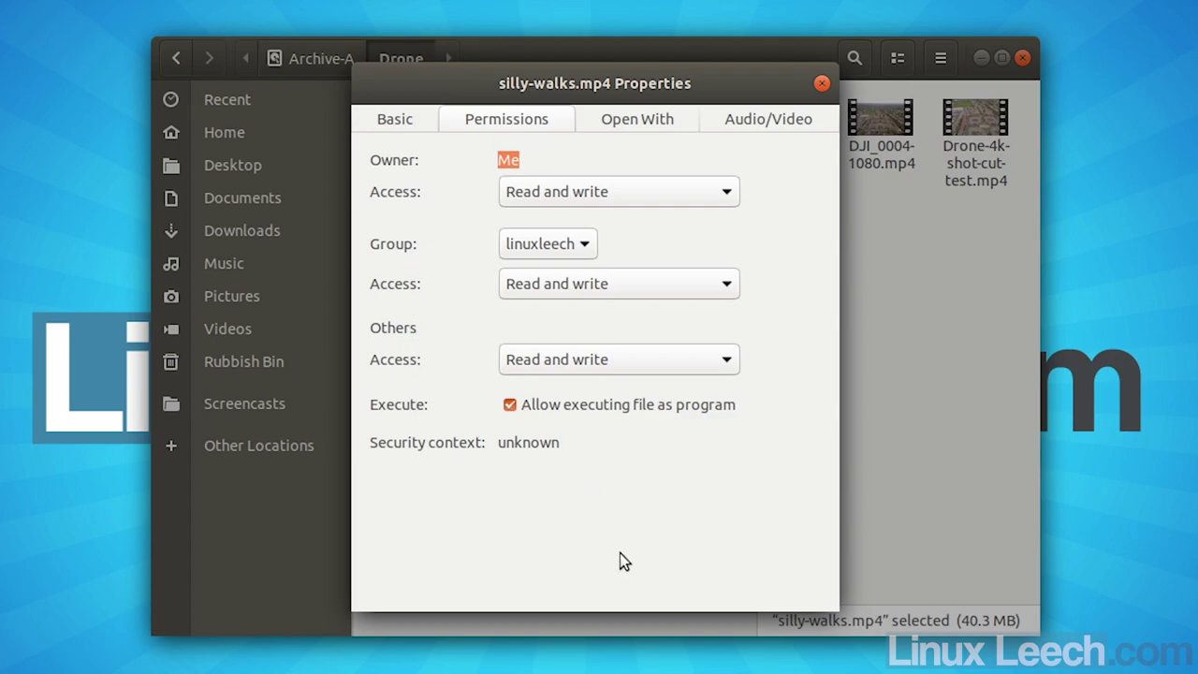
click(822, 83)
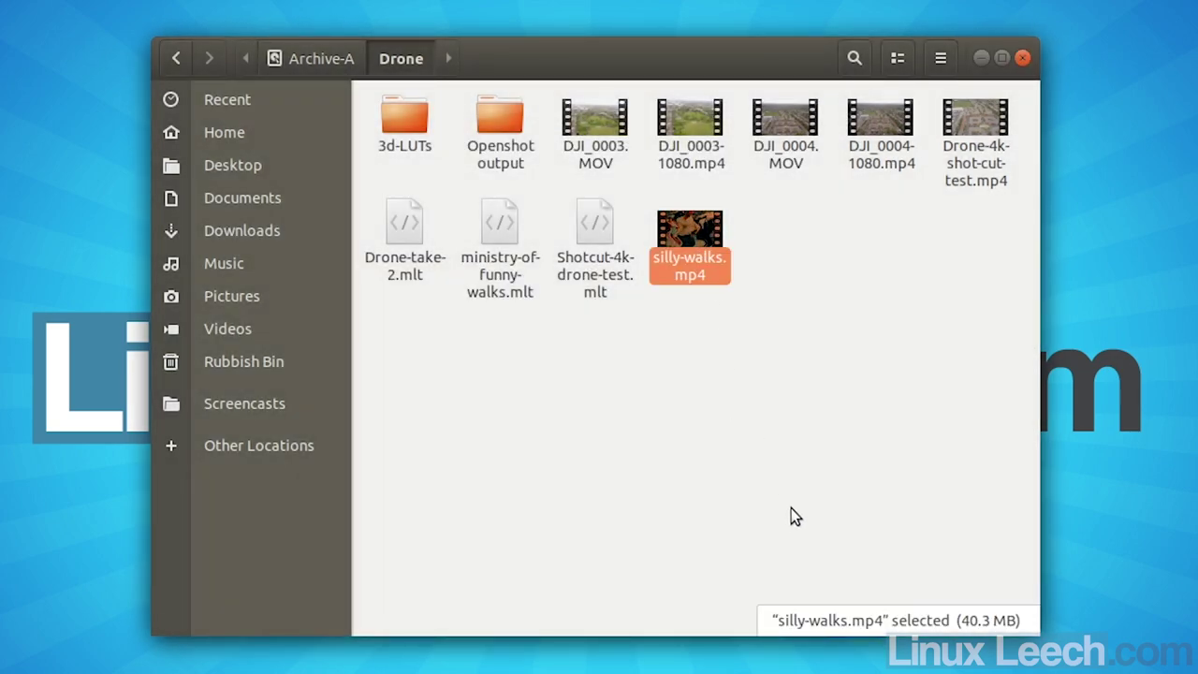
Step: Delete silly-walks.mp4 to the Rubbish Bin, restore it, and return to Drone
key(Delete)
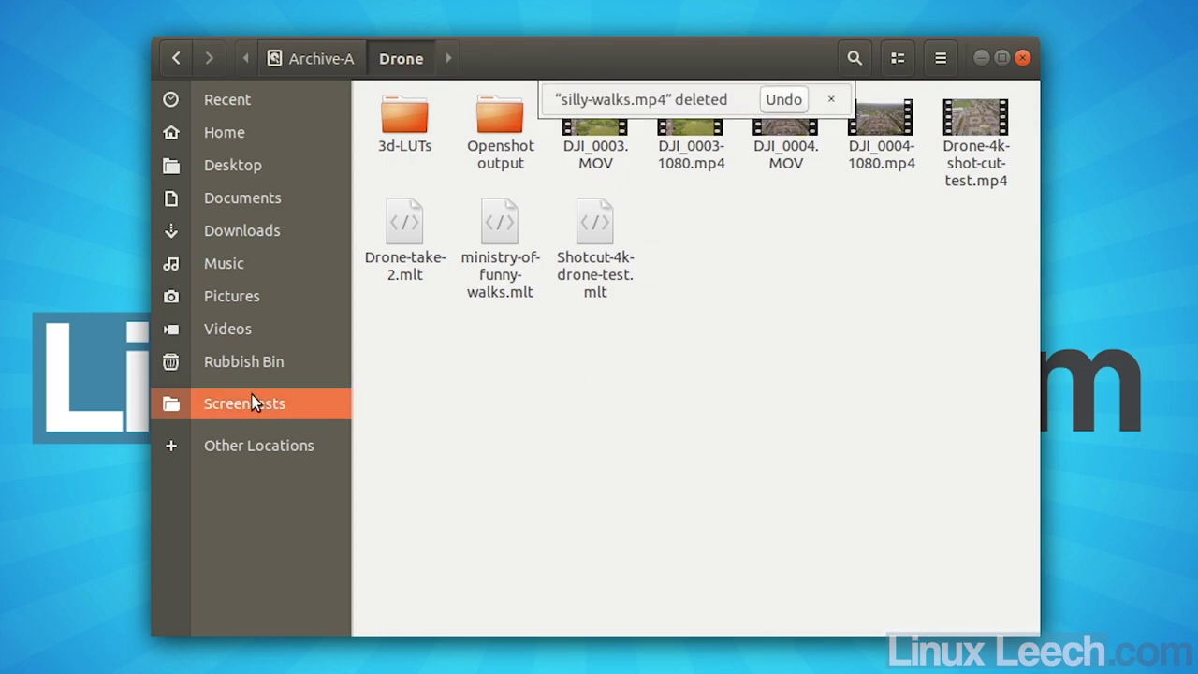
click(267, 370)
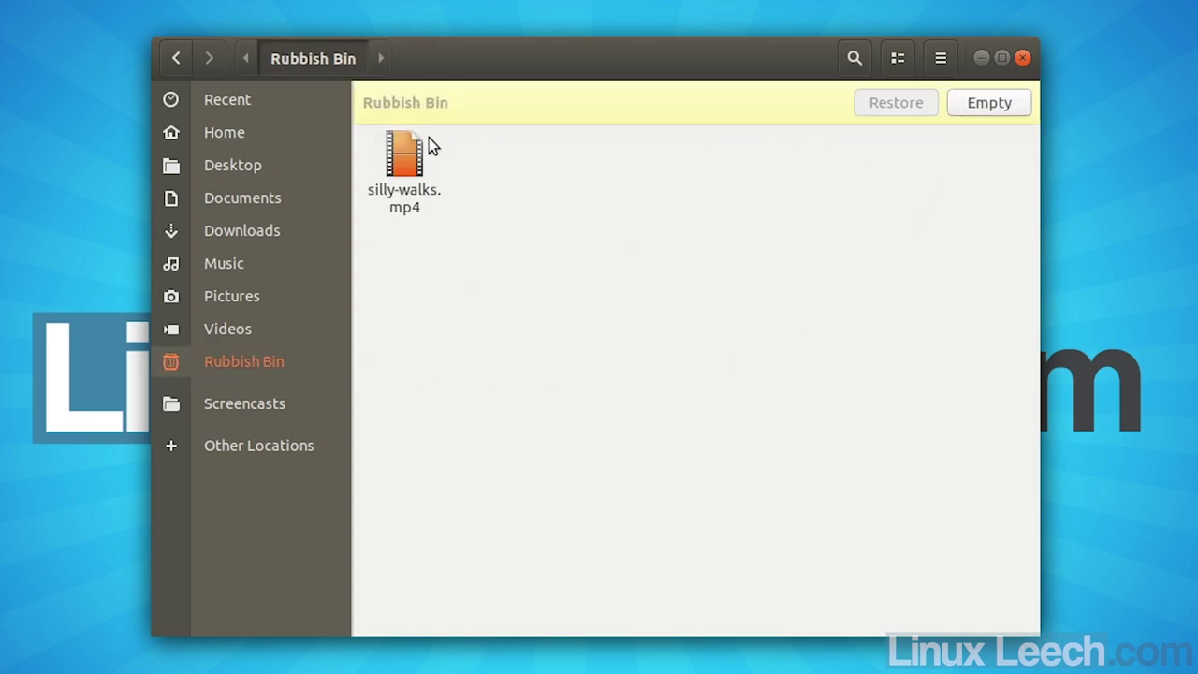
click(404, 161)
click(900, 108)
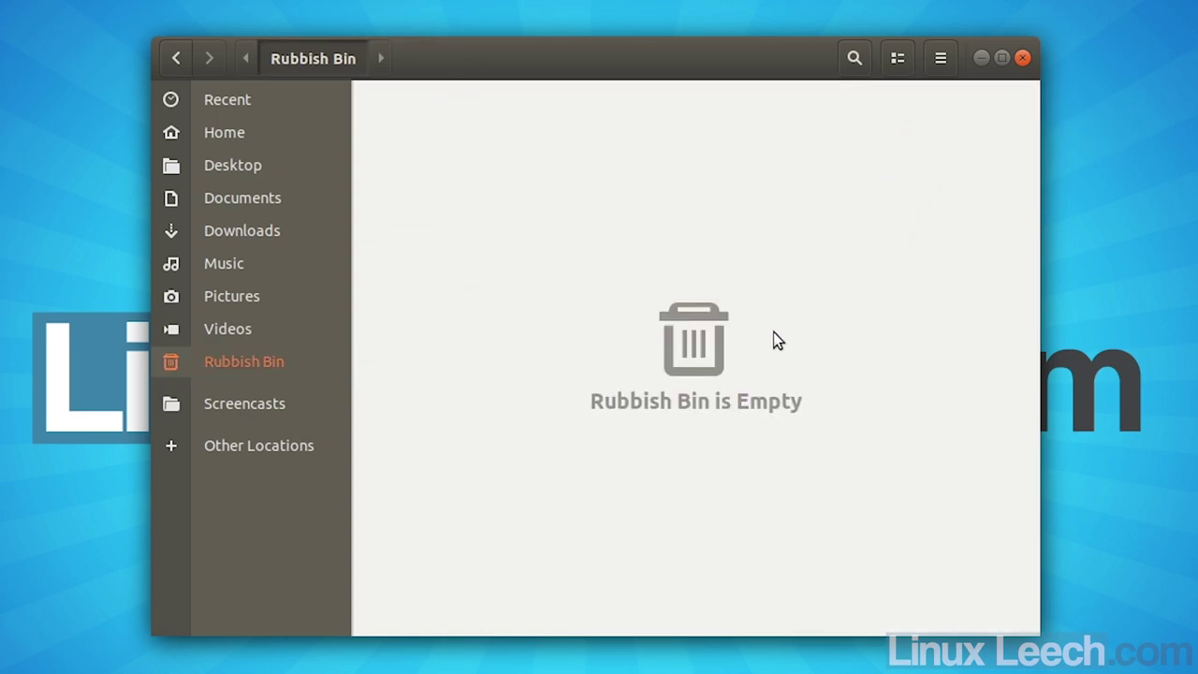
click(176, 58)
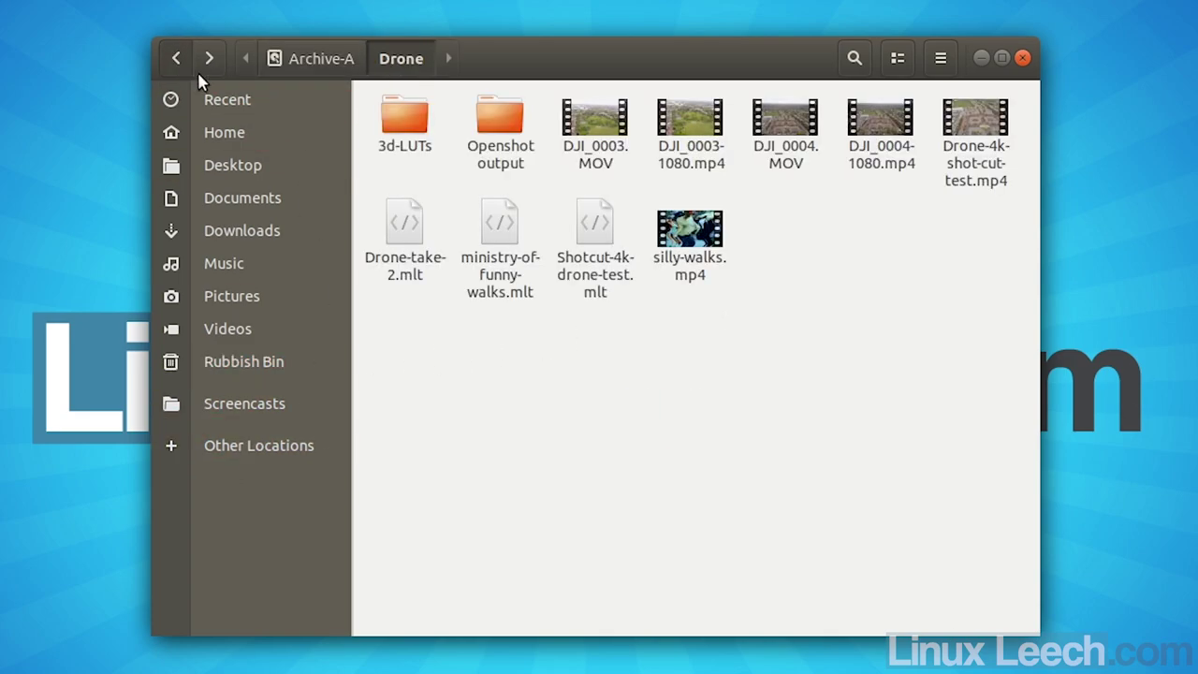
click(694, 223)
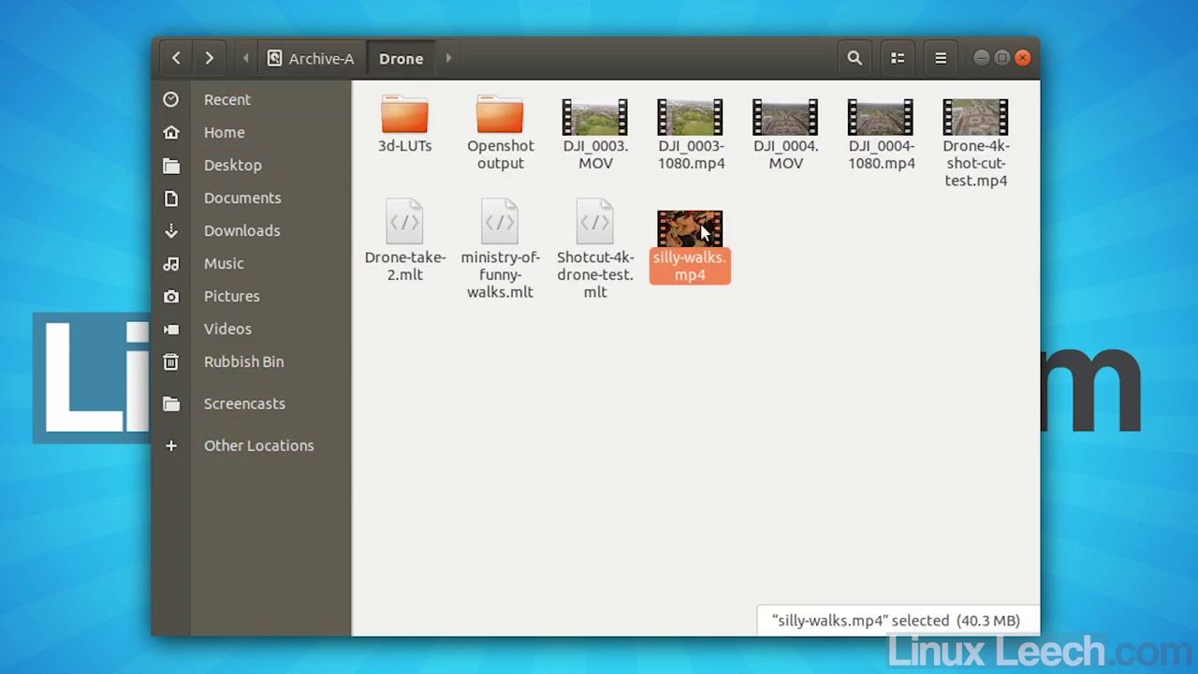
key(Return)
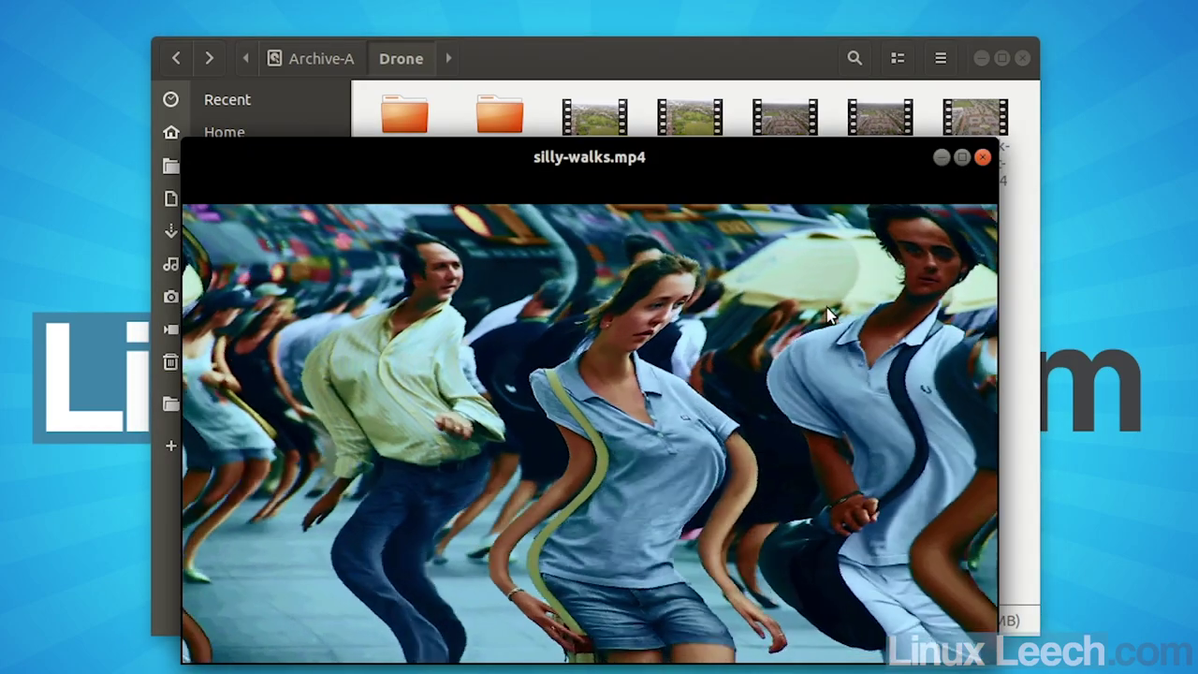
key(Escape)
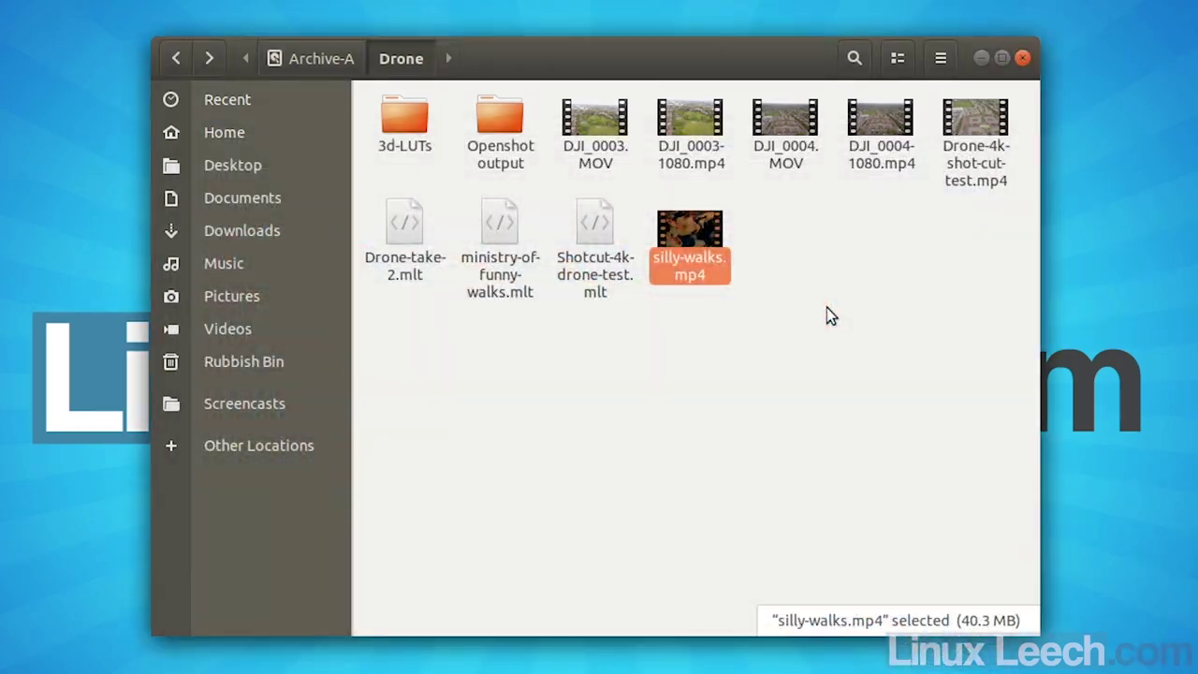
click(826, 308)
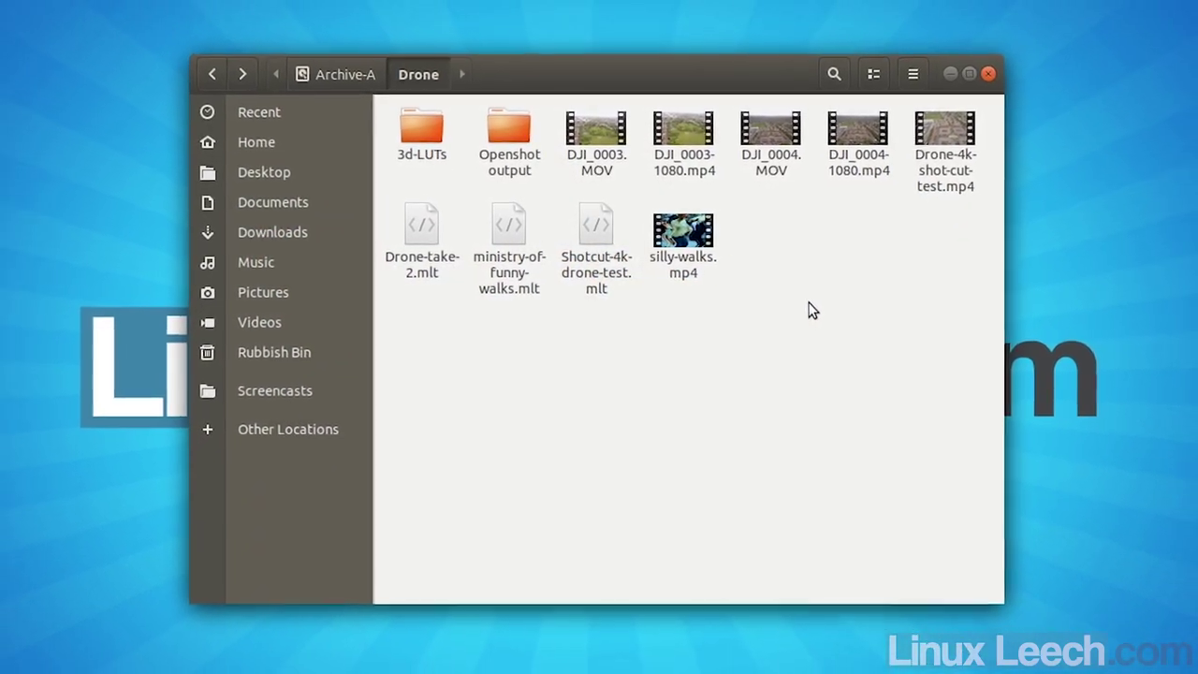